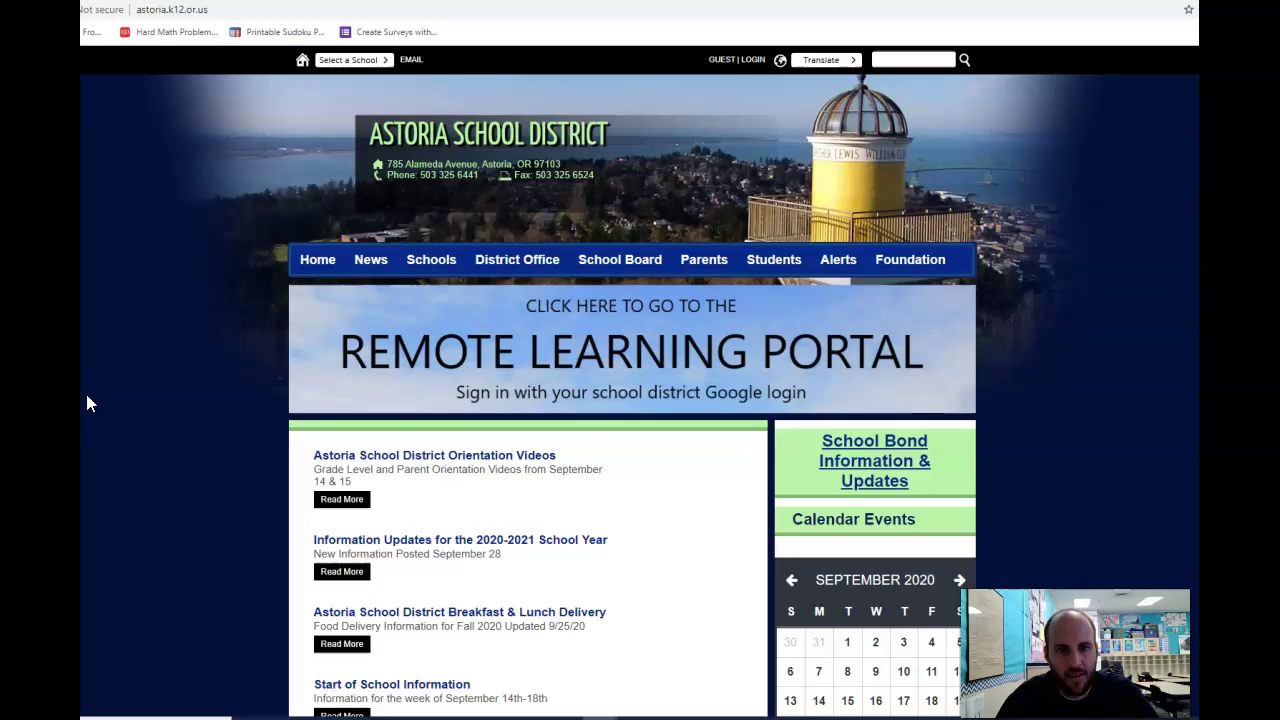
Go to the remote learning portal and scroll through the Clever student page
click(646, 358)
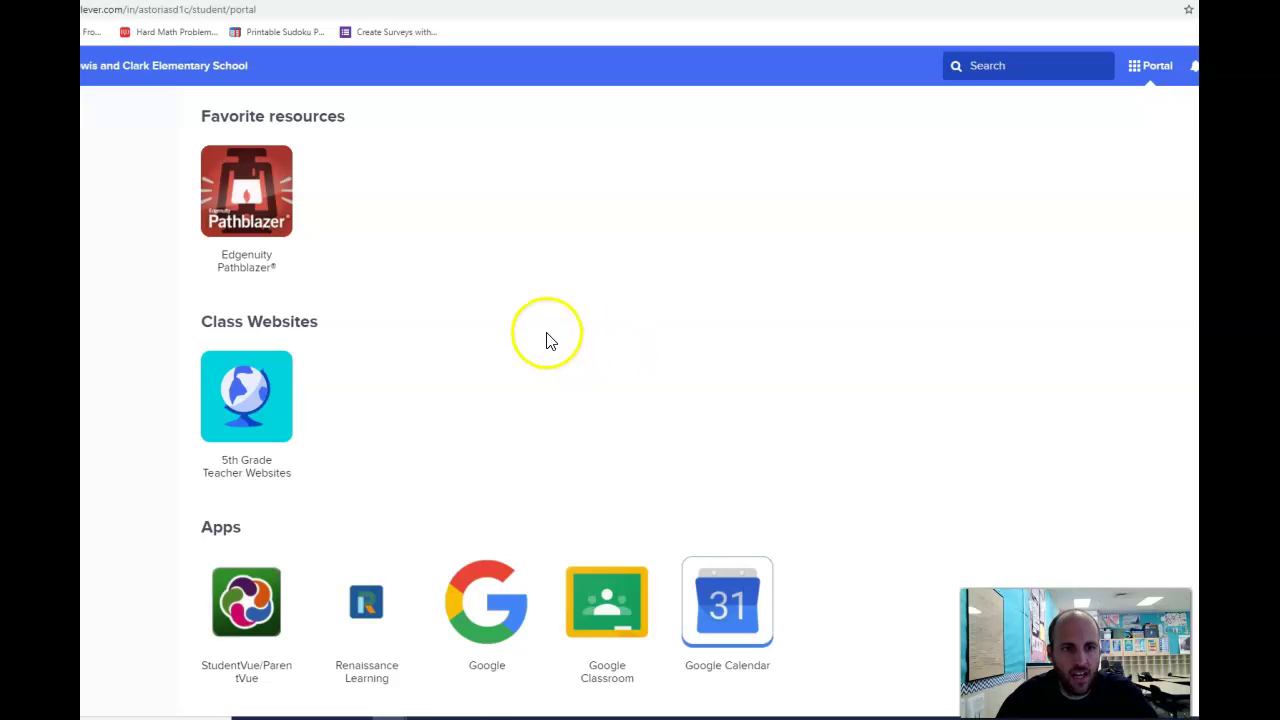
scroll(563, 365, down, 1)
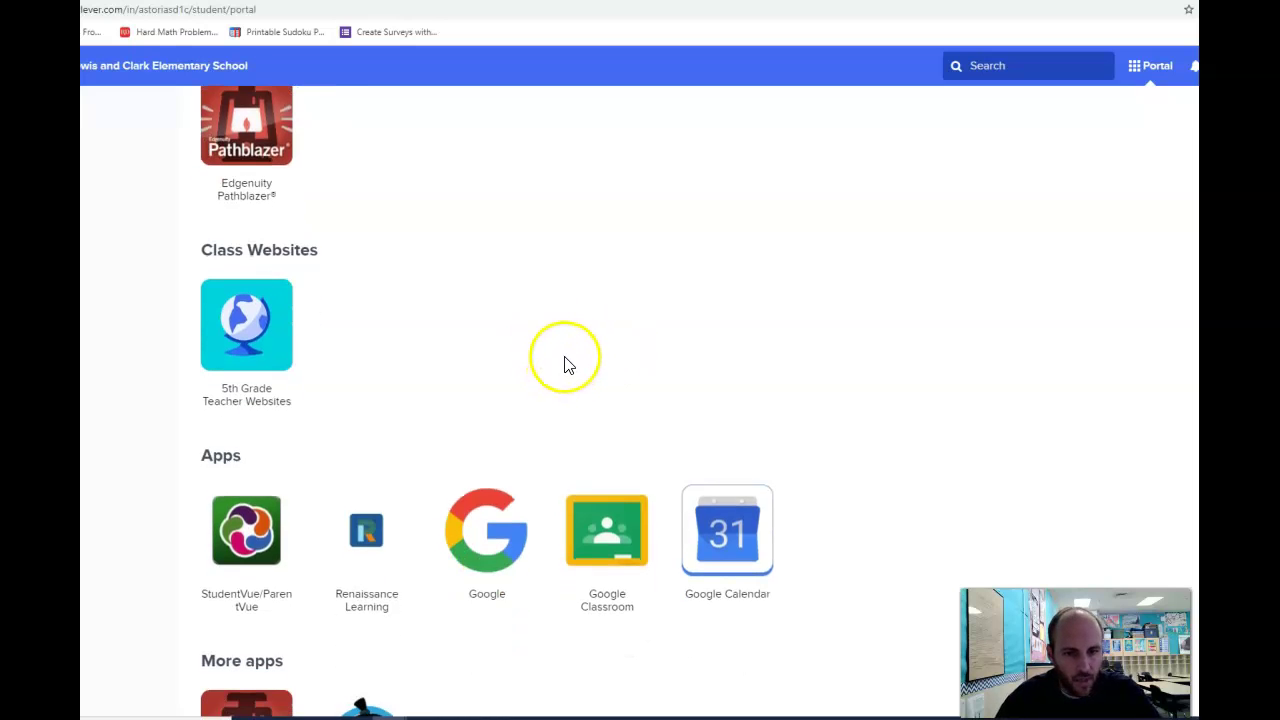
scroll(566, 365, up, 1)
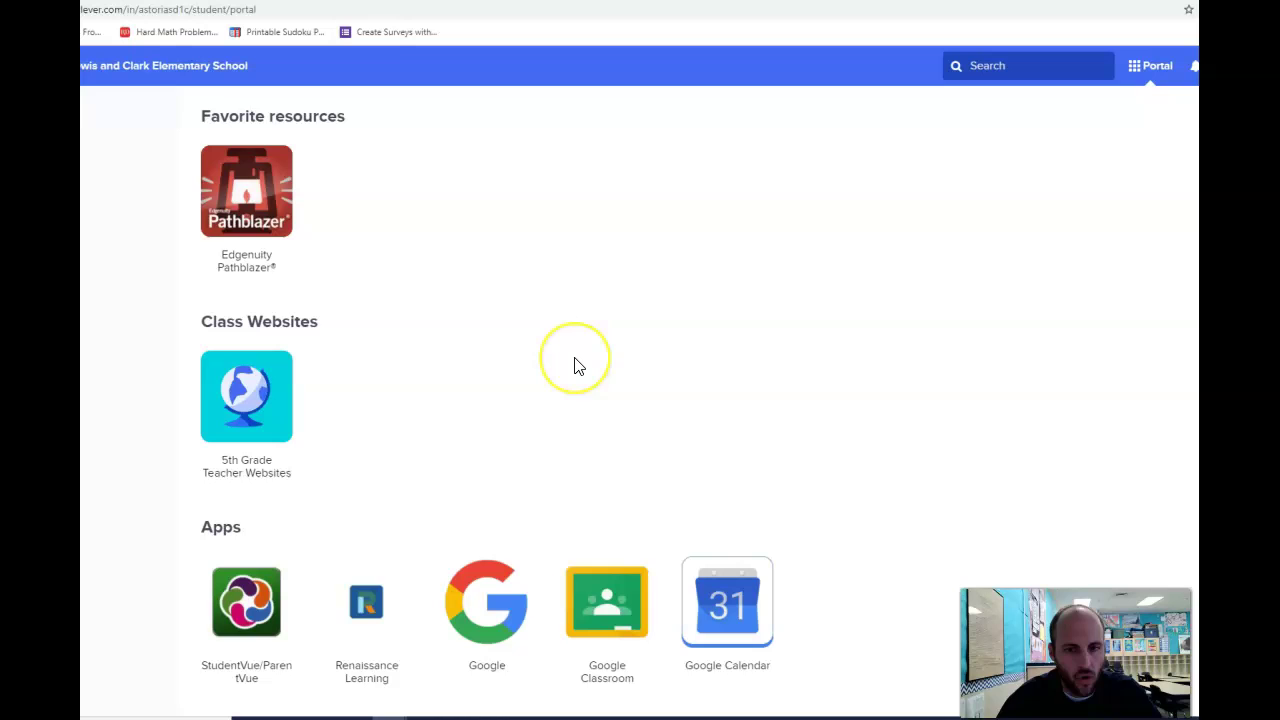
scroll(580, 370, down, 1)
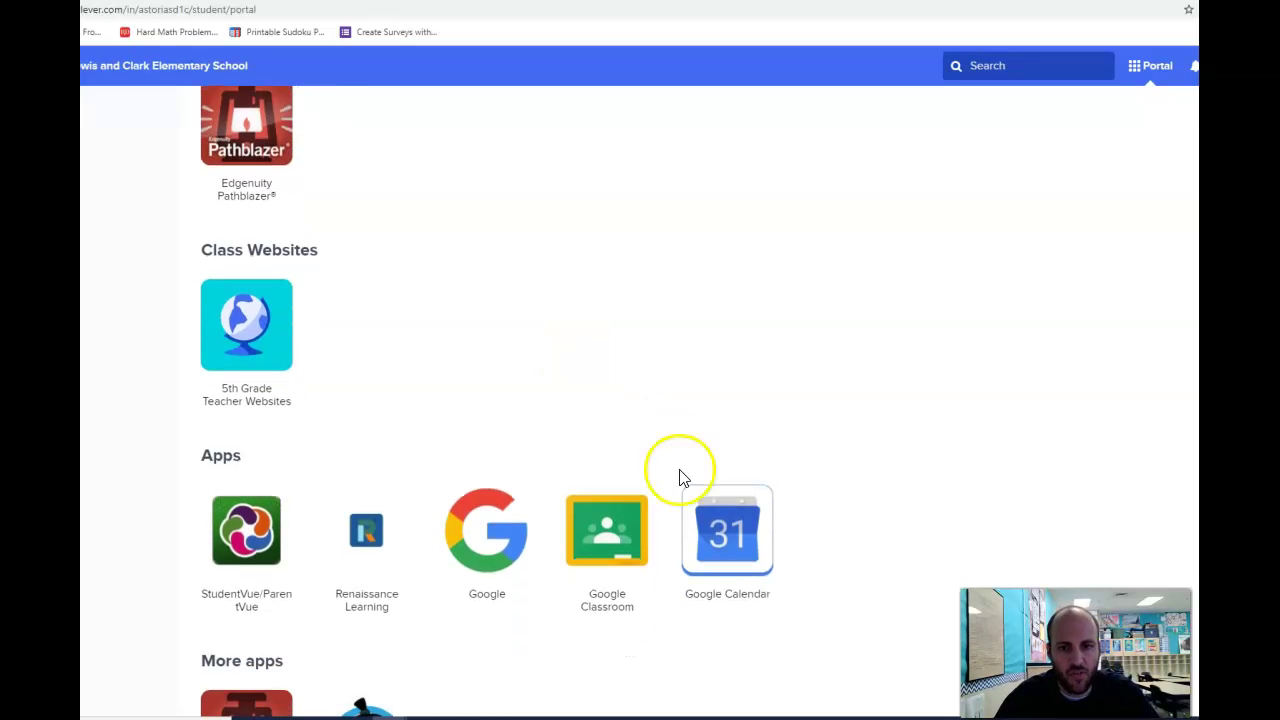
Open Google Calendar and view, then close, Tuesday's Math Group 4, live classroom and ELA Group 1 details
click(750, 552)
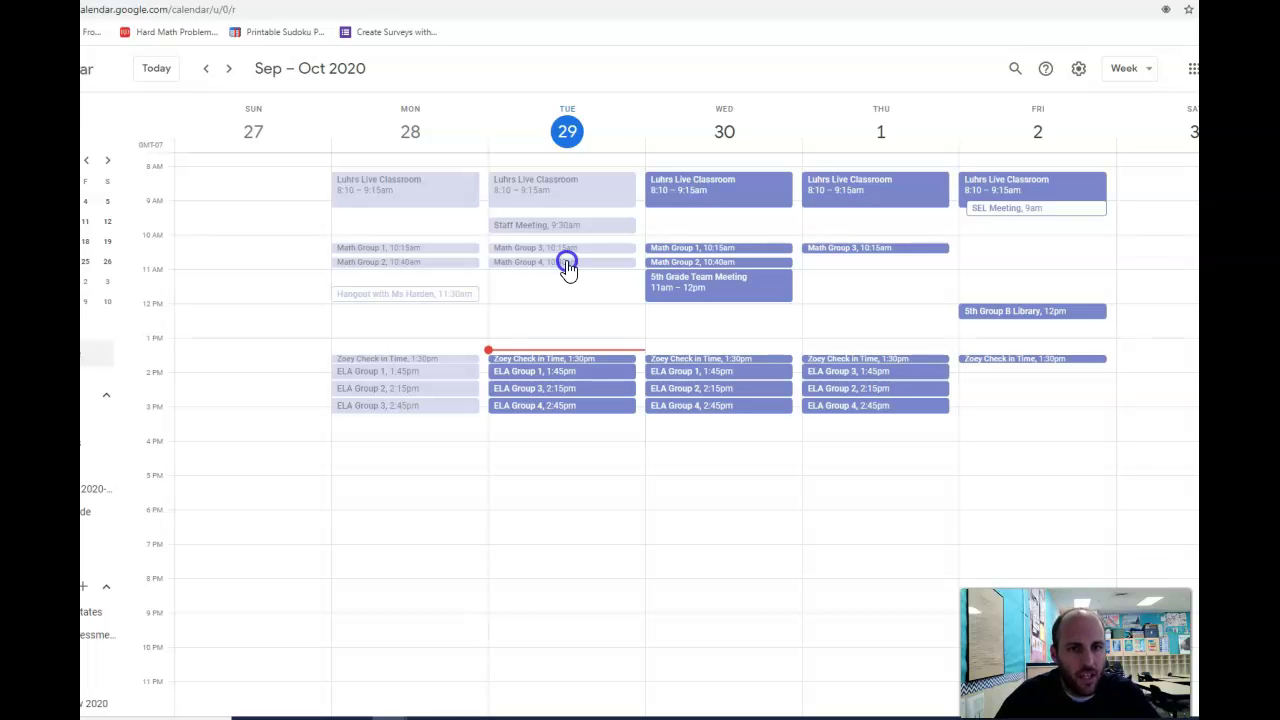
click(567, 265)
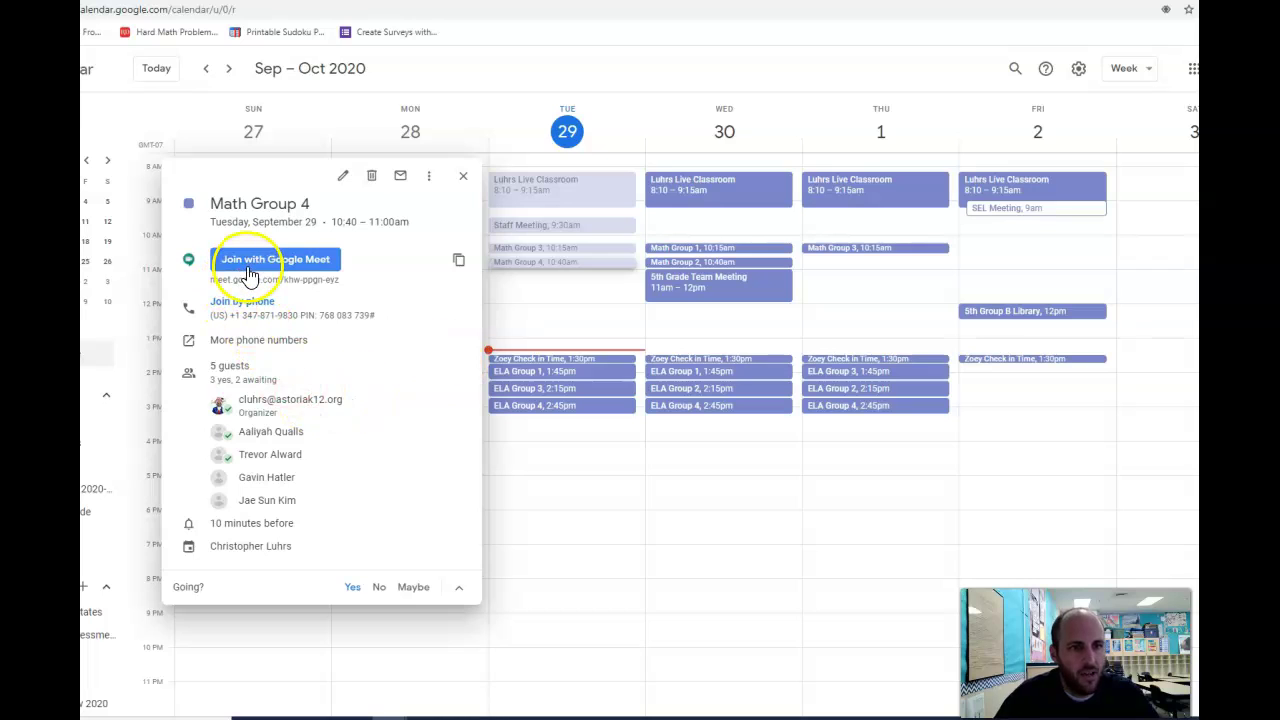
click(463, 182)
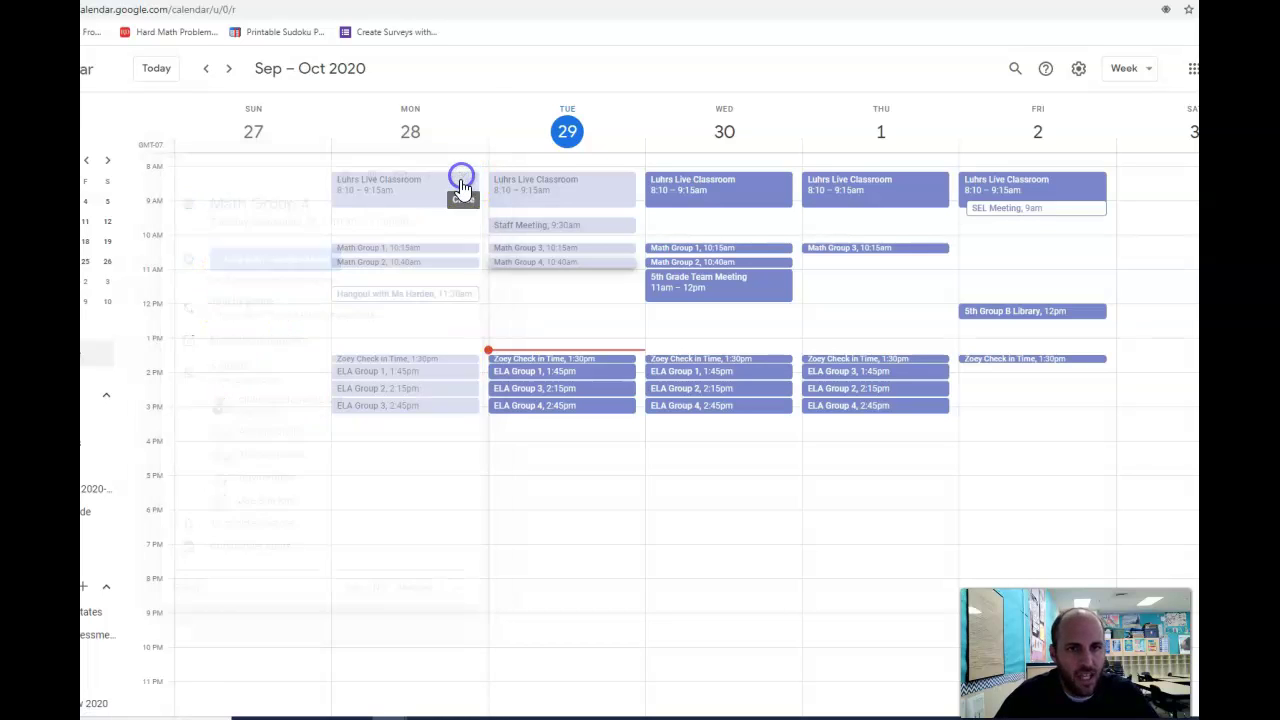
click(543, 199)
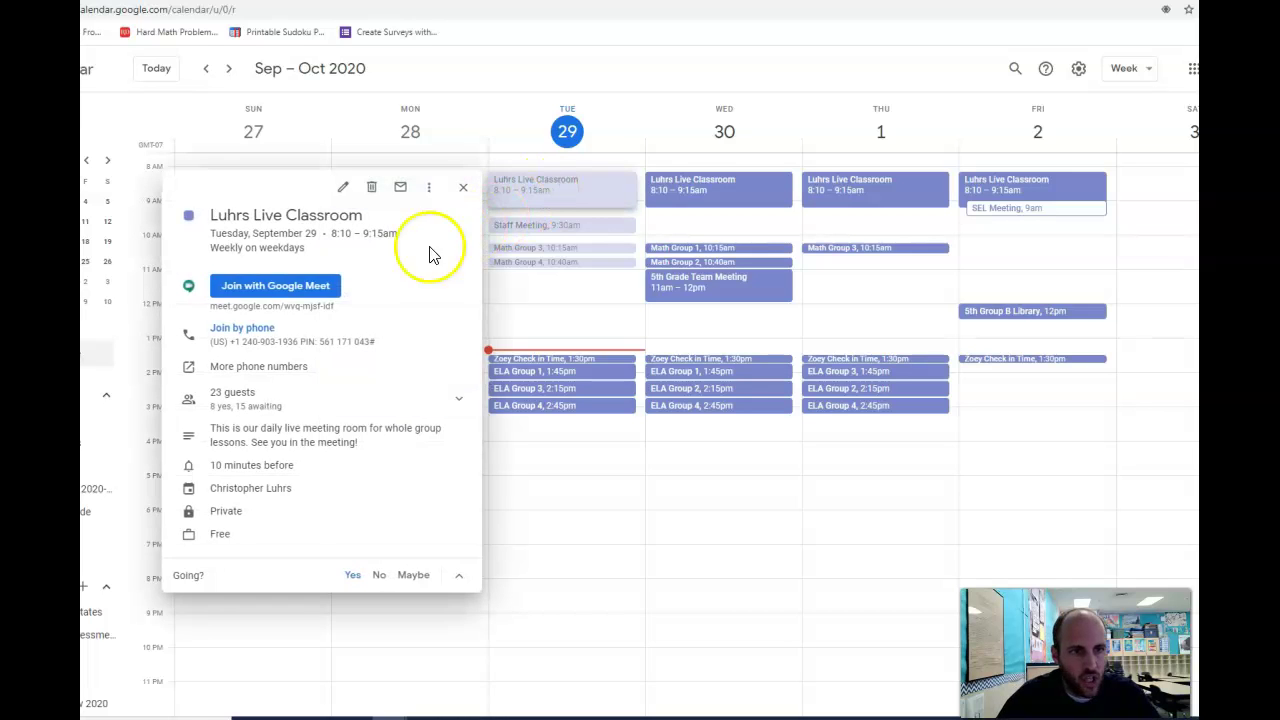
click(462, 188)
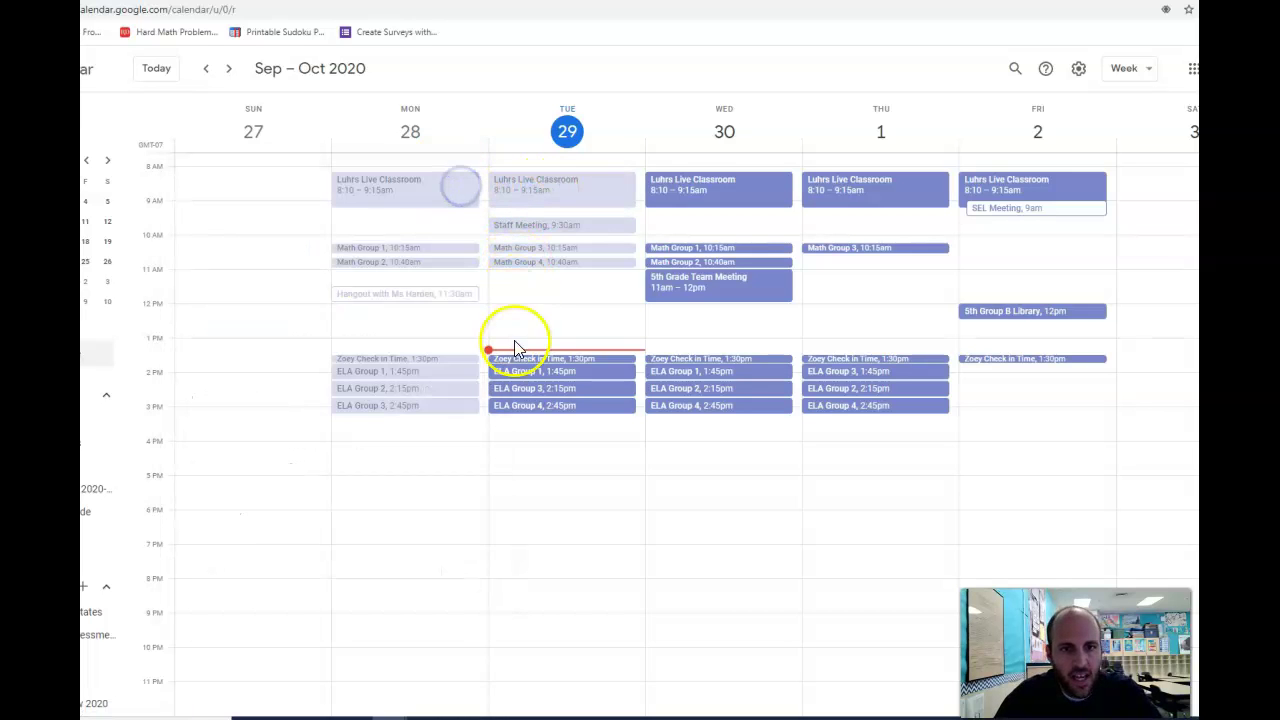
click(520, 375)
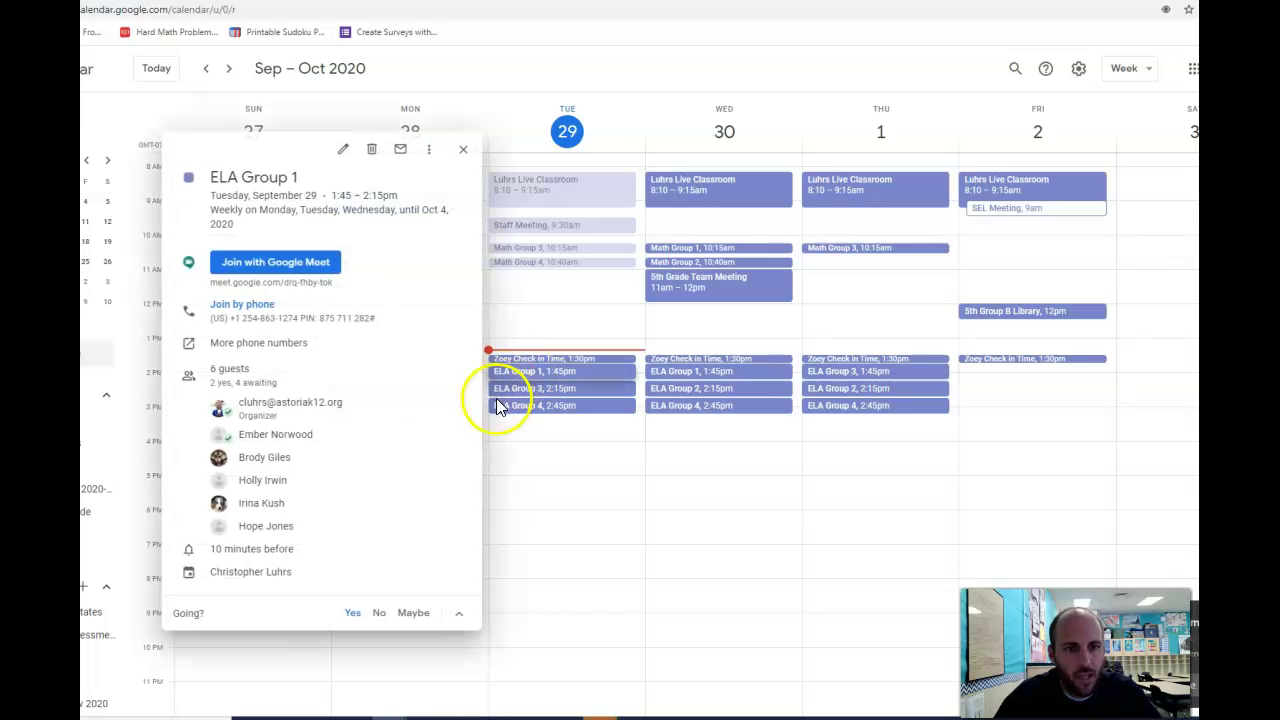
click(465, 153)
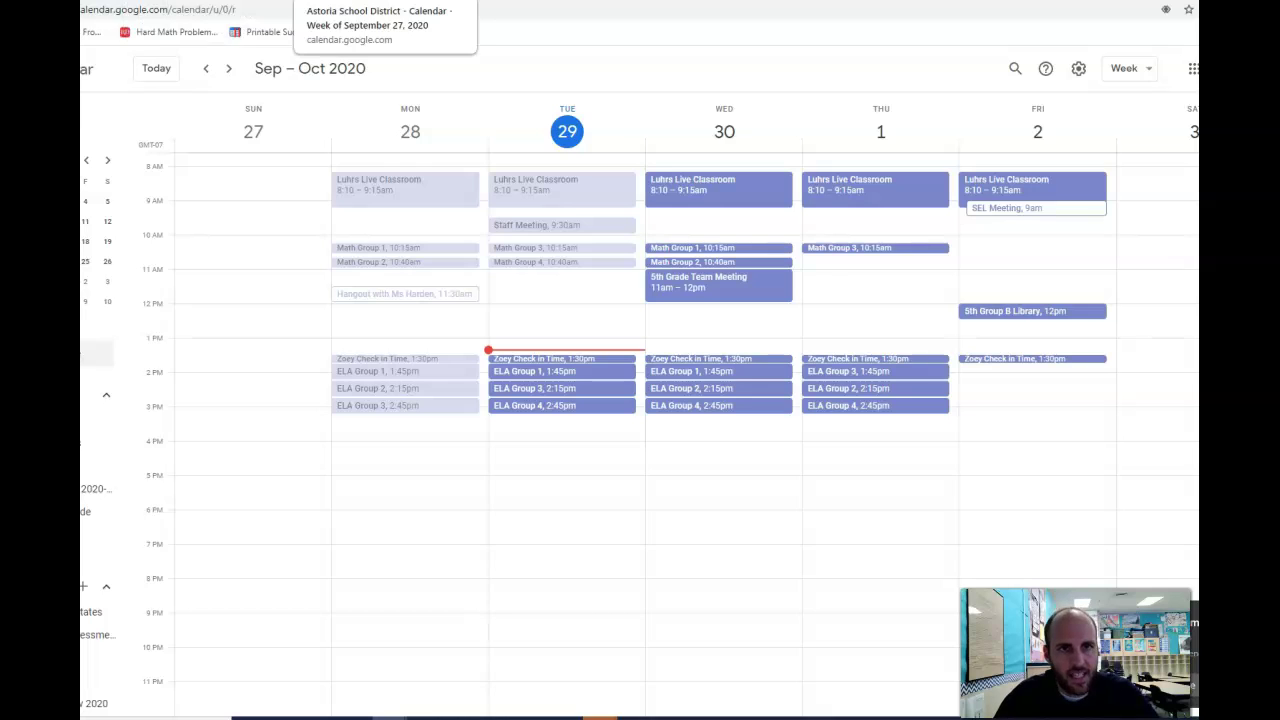
Close the calendar tab and launch Google Classroom from the Clever portal
key(ctrl+w)
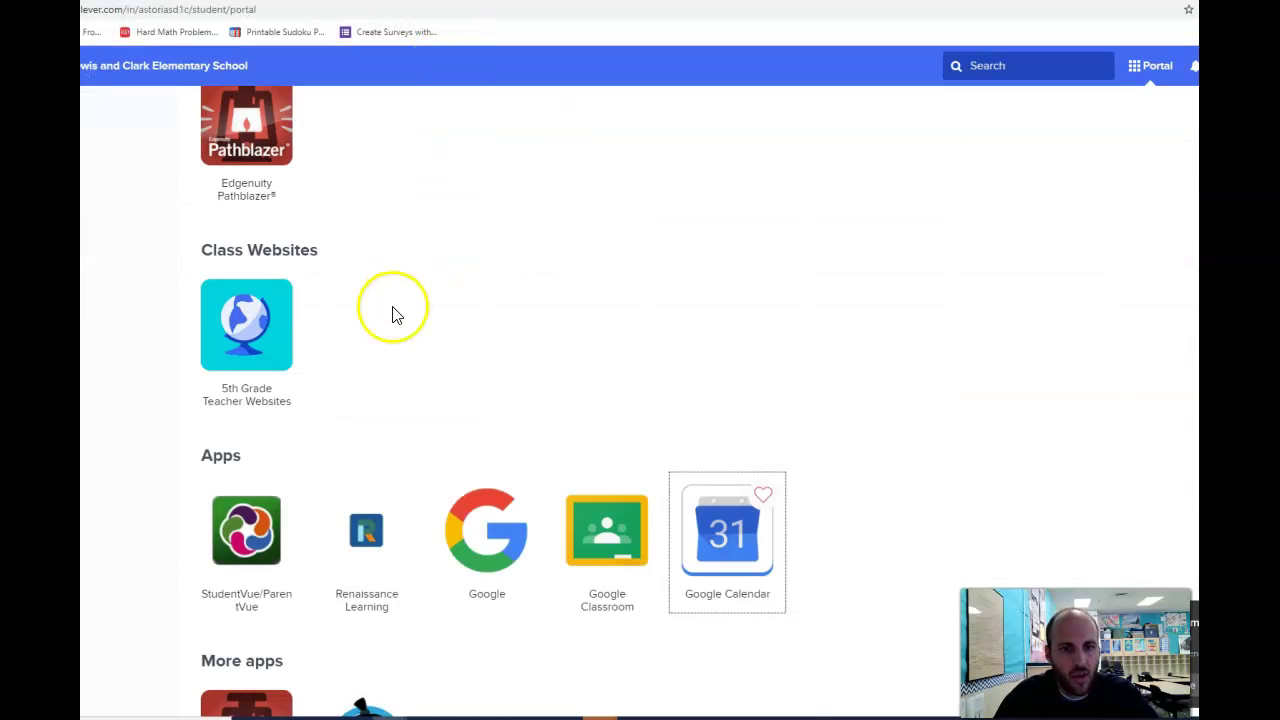
click(589, 530)
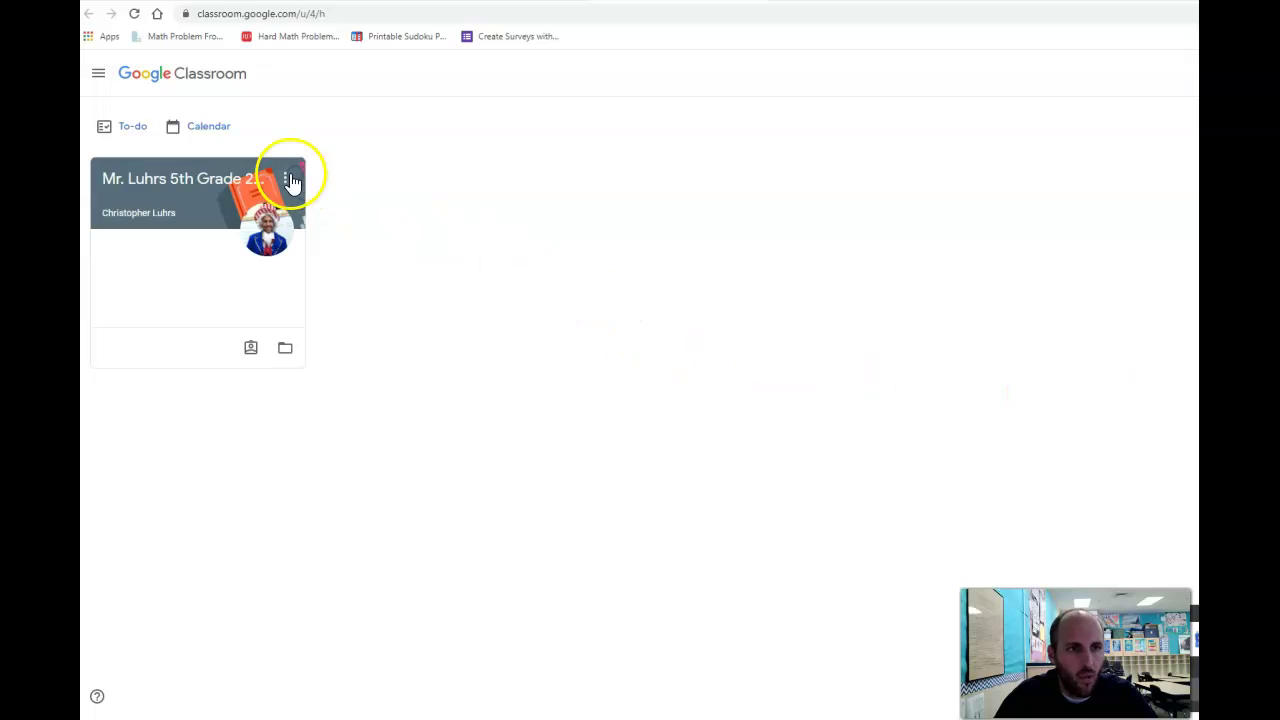
Open the 5th Grade 2020-2021 class and its Autobiography assignment post
click(222, 187)
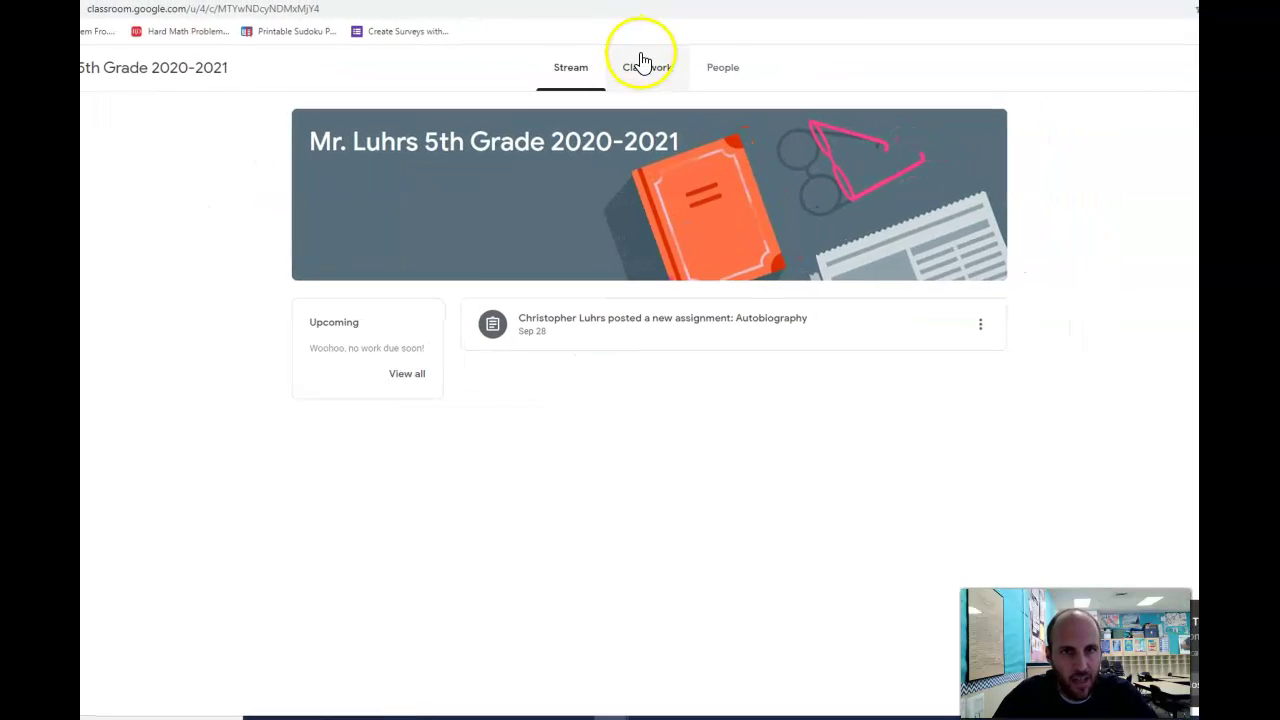
click(764, 325)
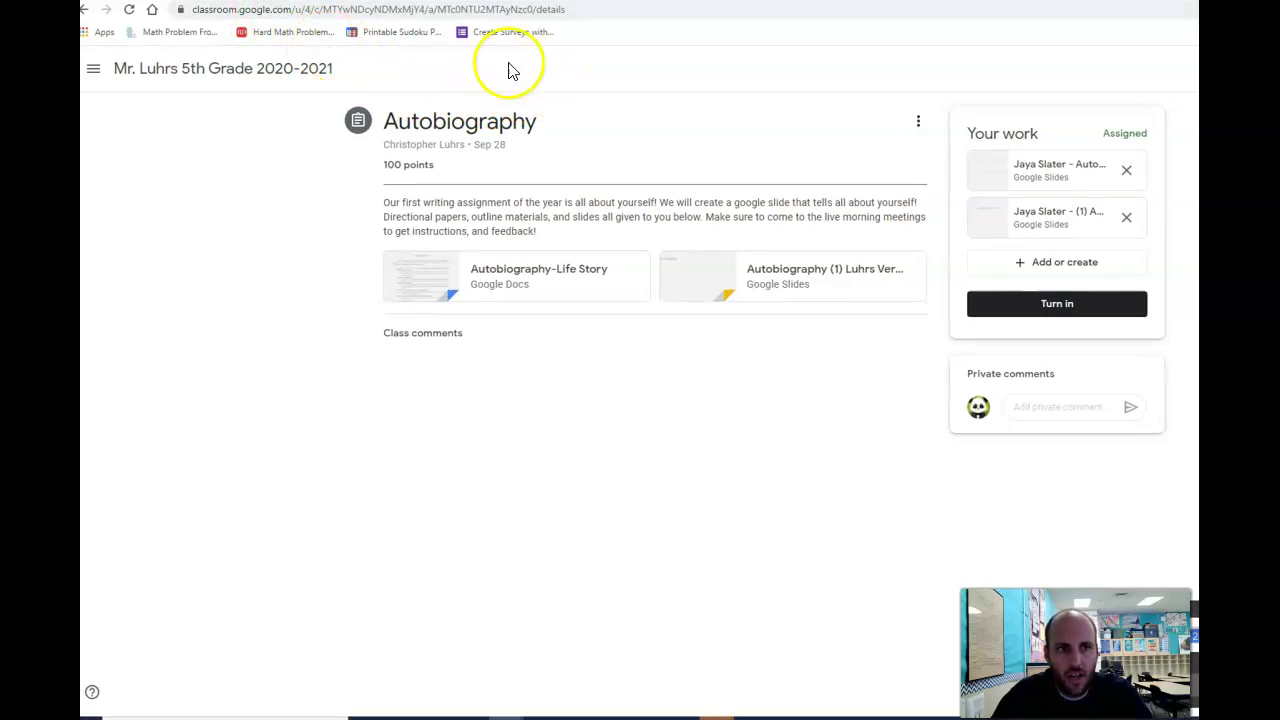
Go back to the 5th grade class stream, then return to the Clever portal tab
click(101, 68)
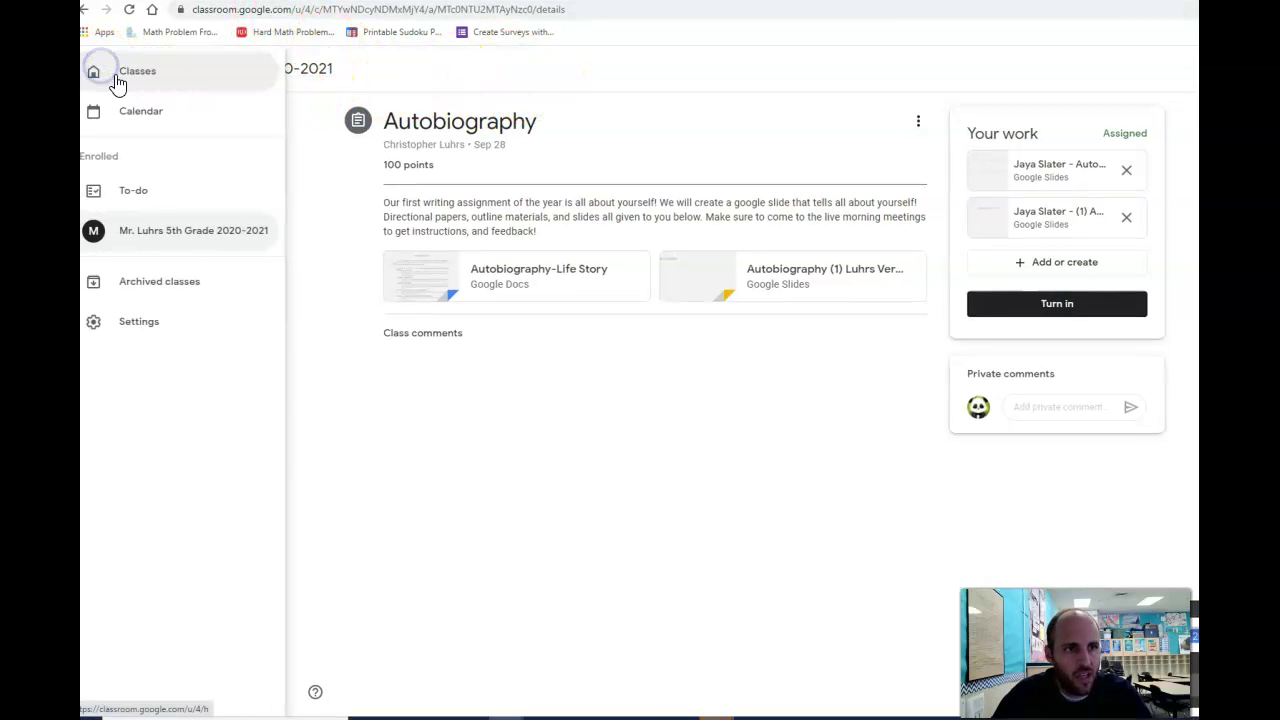
click(182, 232)
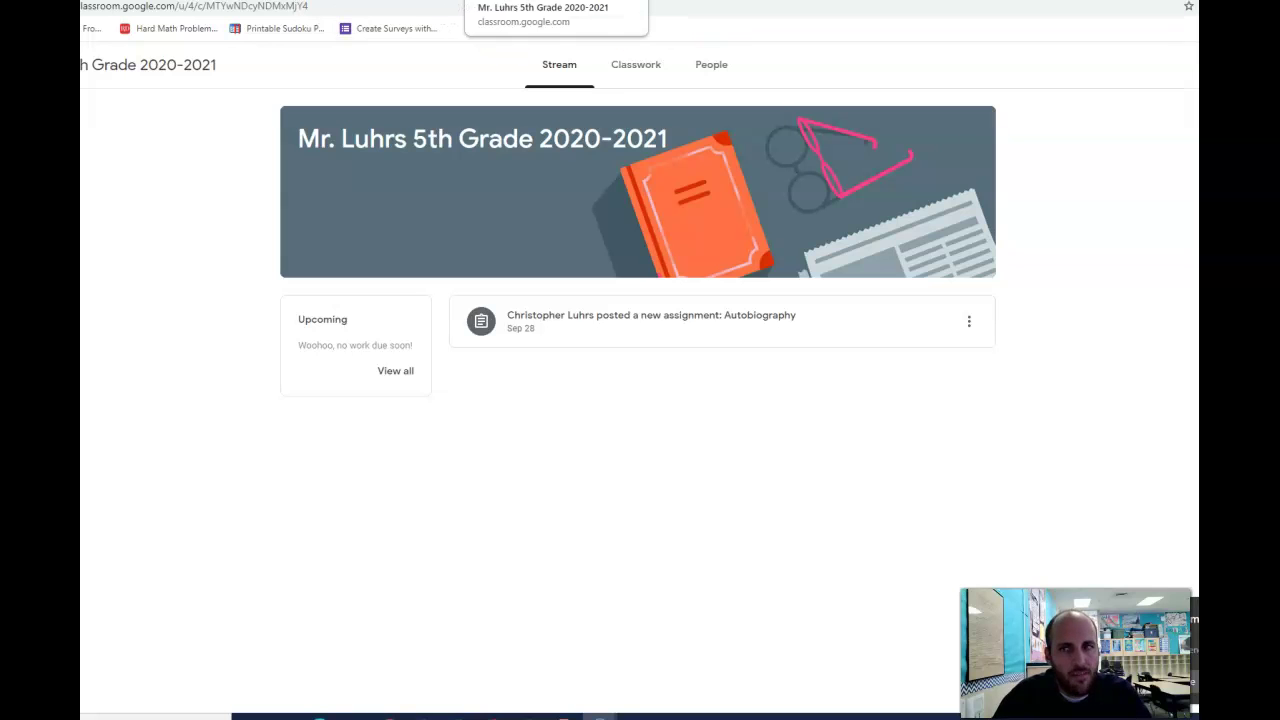
key(ctrl+Tab)
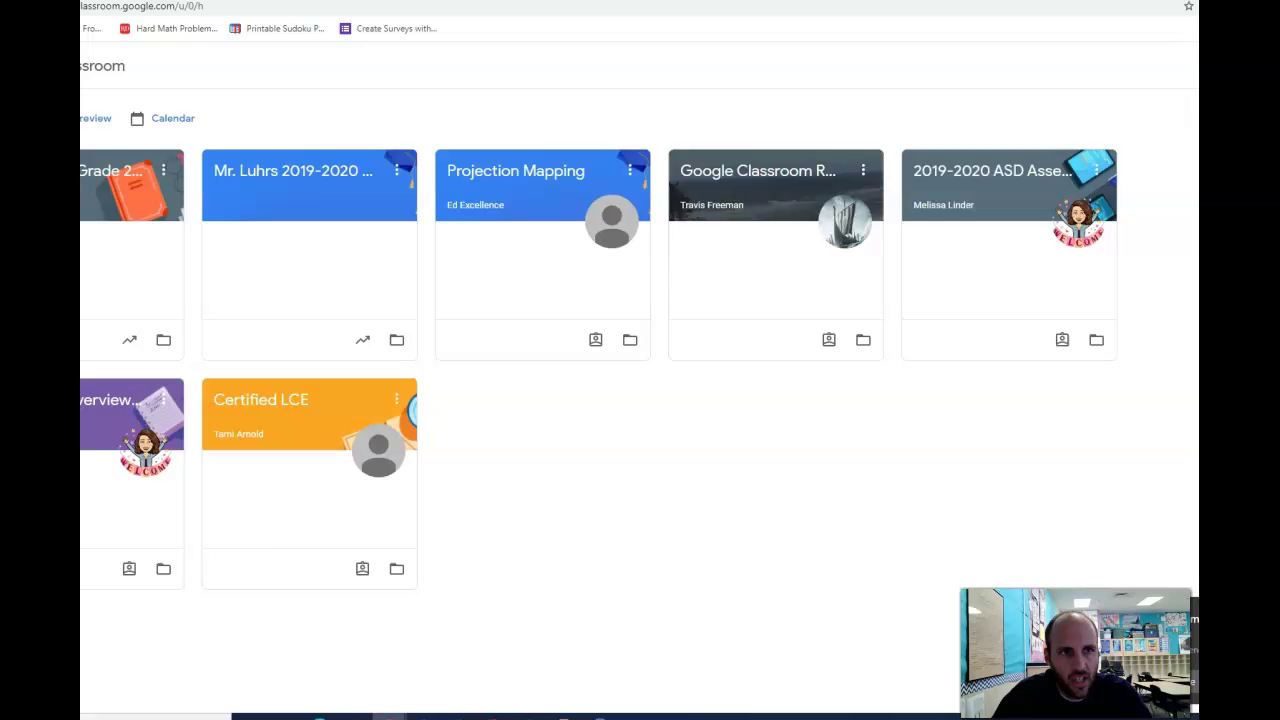
key(ctrl+Tab)
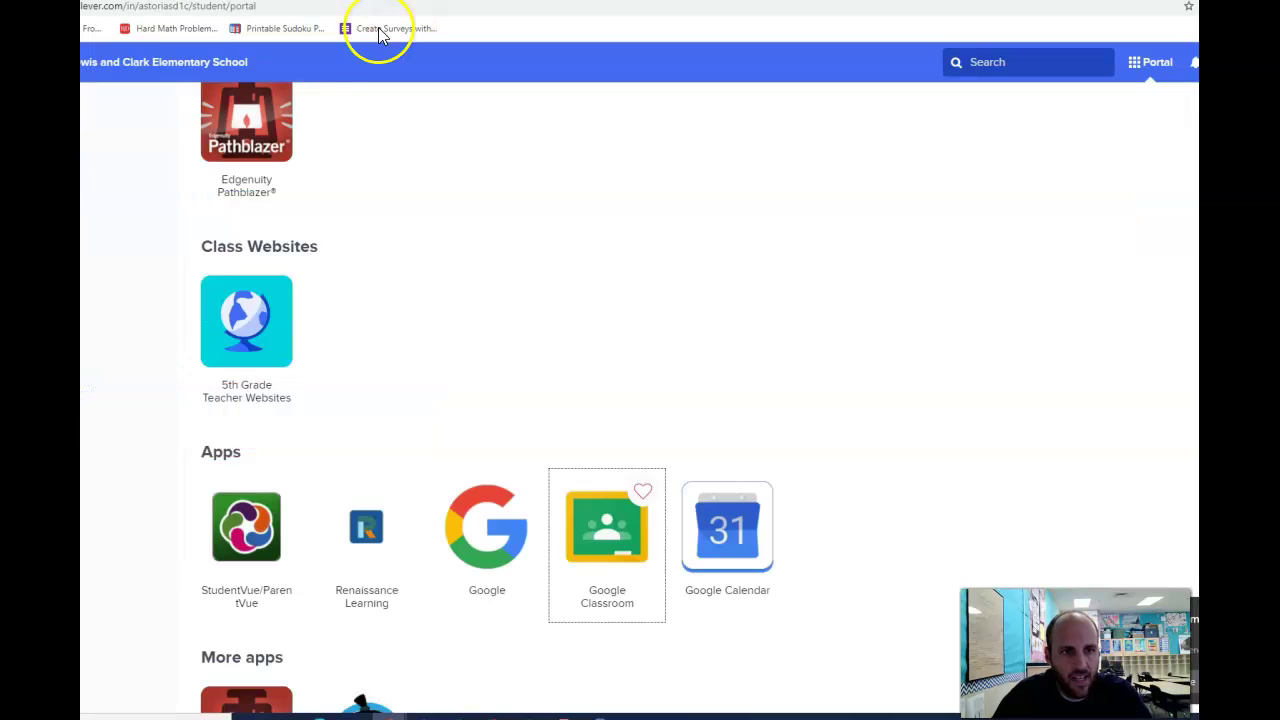
Open Google from the Clever portal, browse the Google apps grid, and launch Gmail
scroll(478, 495, down, 1)
click(482, 470)
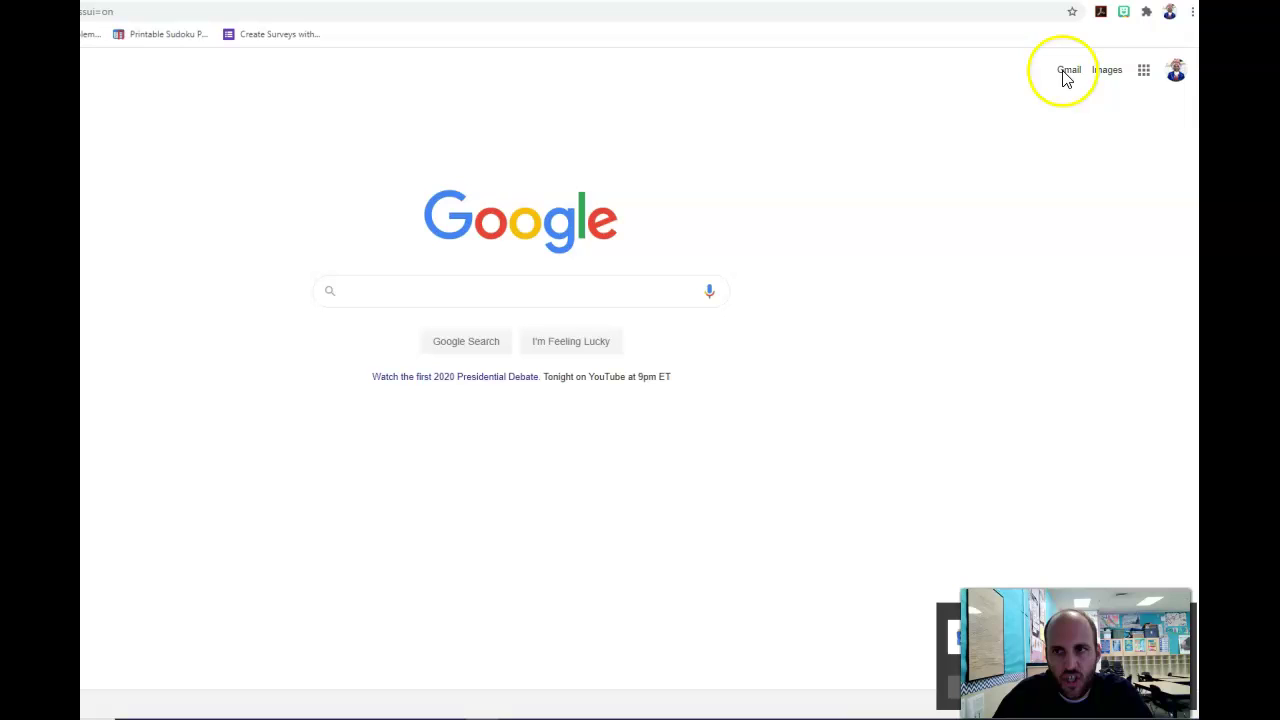
click(1145, 72)
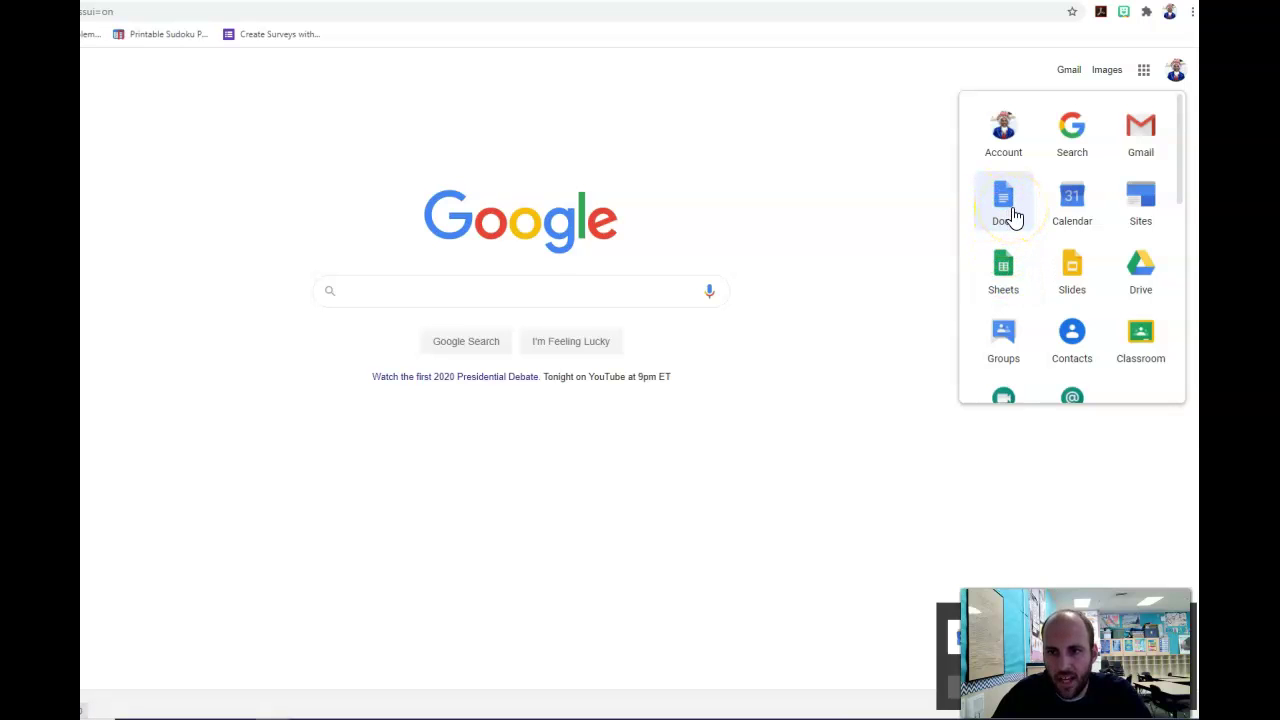
scroll(1012, 220, down, 3)
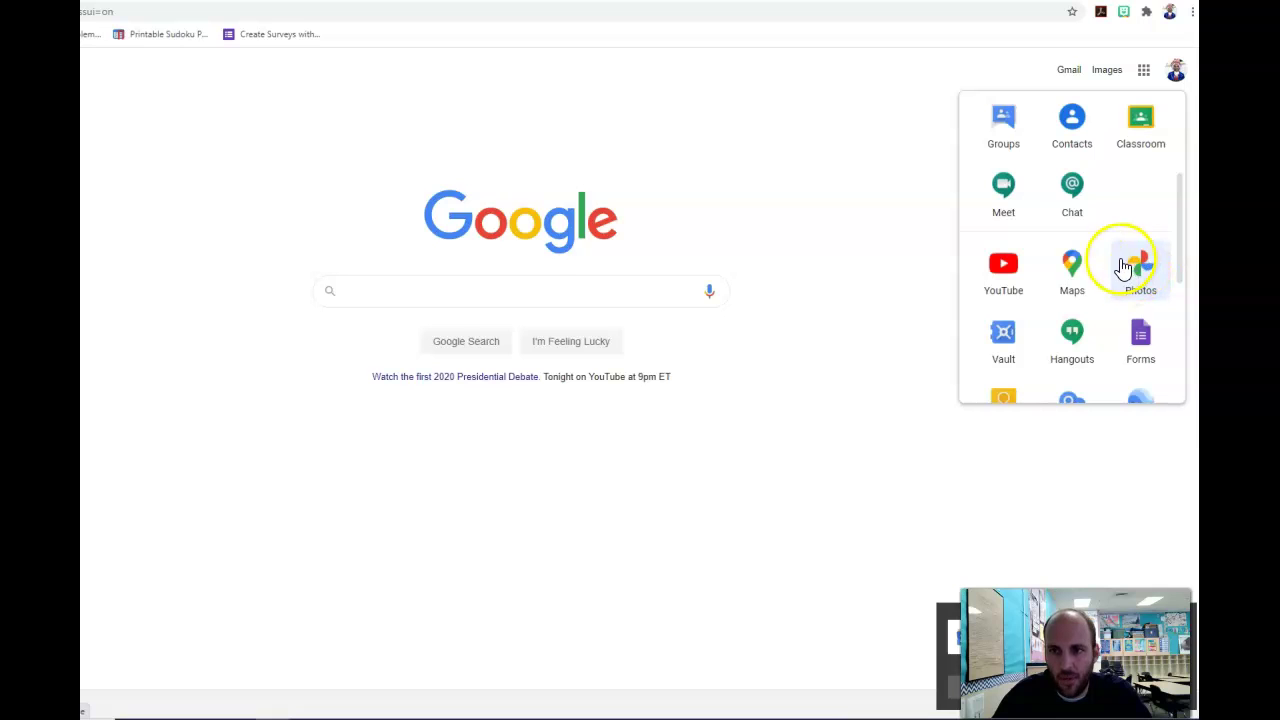
scroll(1146, 266, down, 1)
scroll(1140, 205, down, 4)
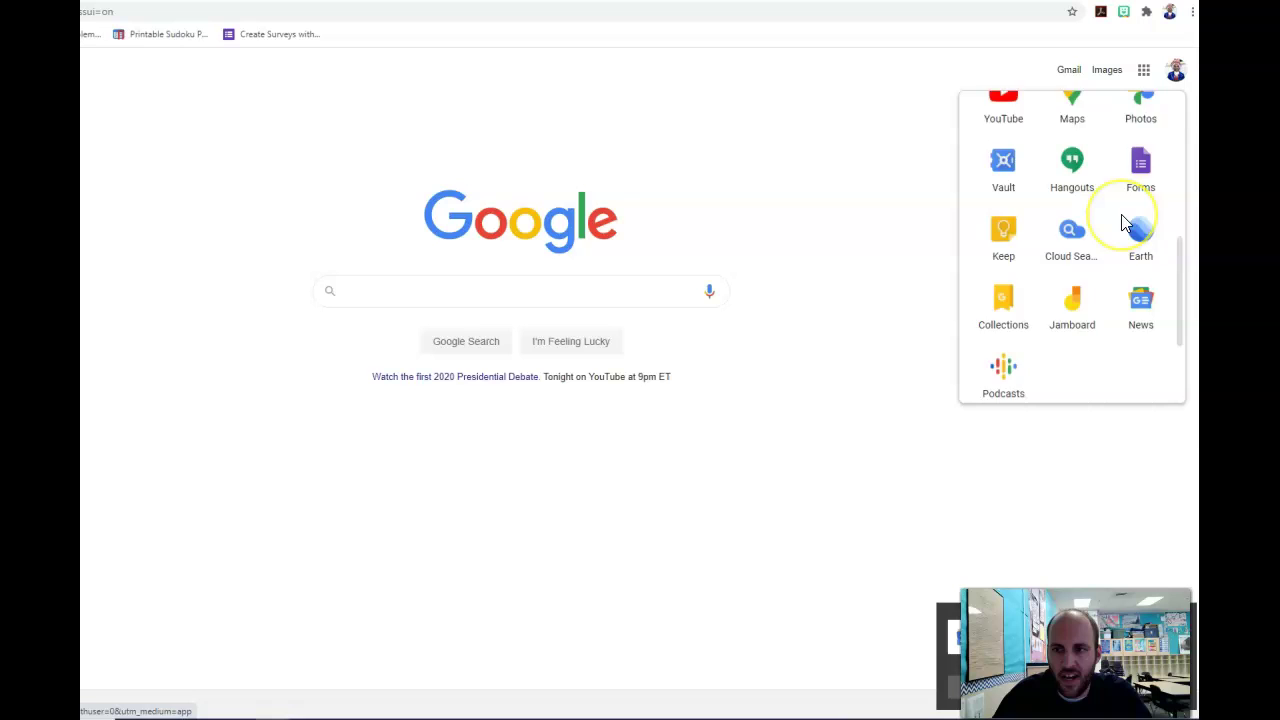
scroll(1122, 222, up, 5)
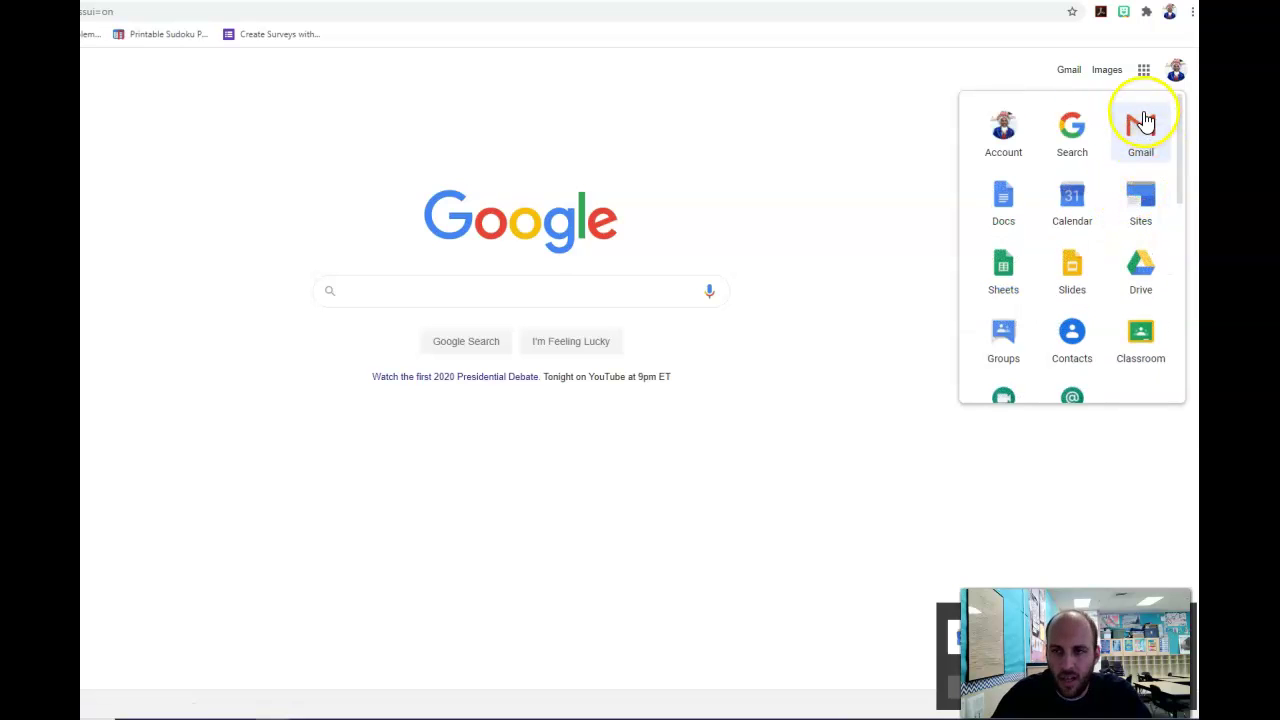
click(1066, 76)
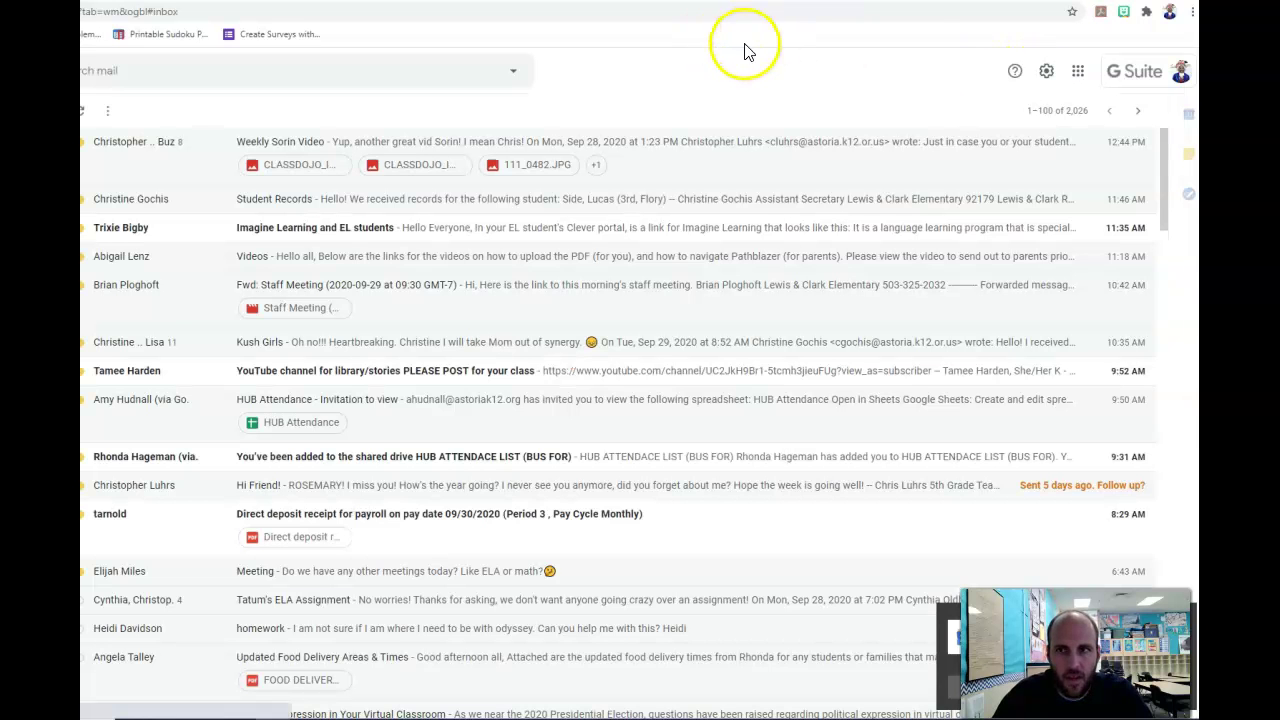
Switch Gmail to the student's account and open the 'Updated invitation: ELA Group 2' email
click(1178, 74)
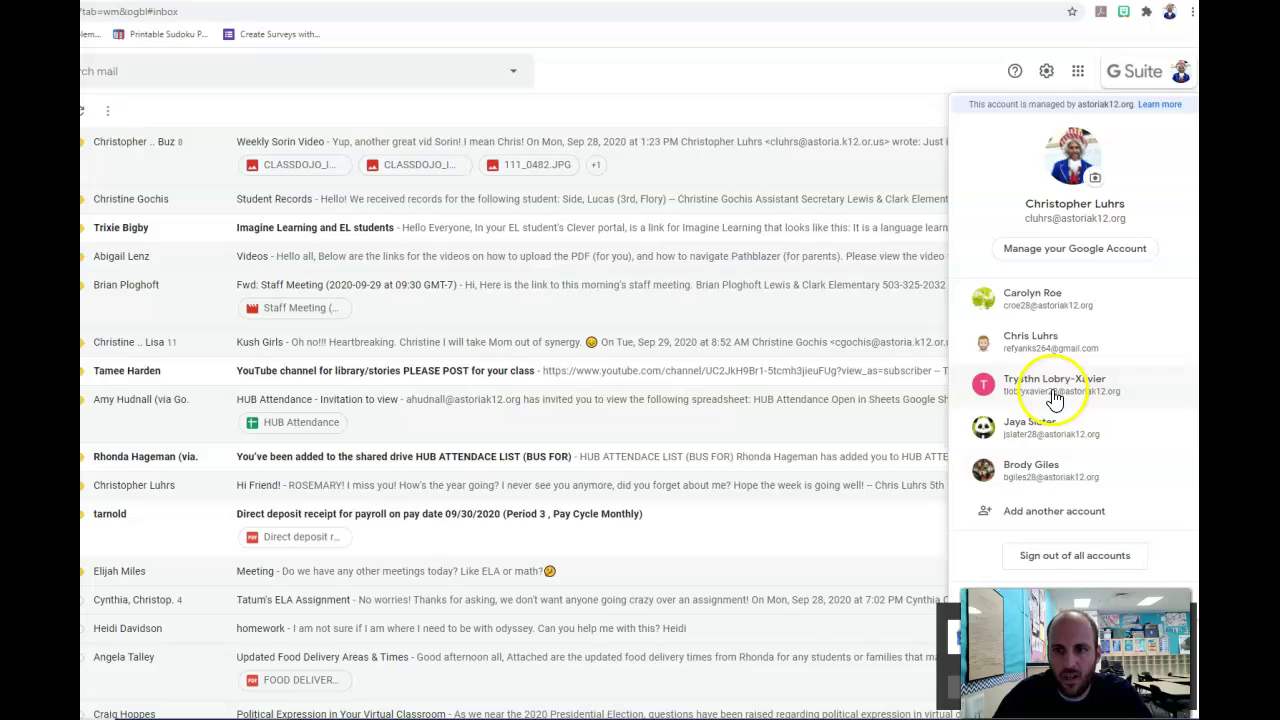
click(1048, 425)
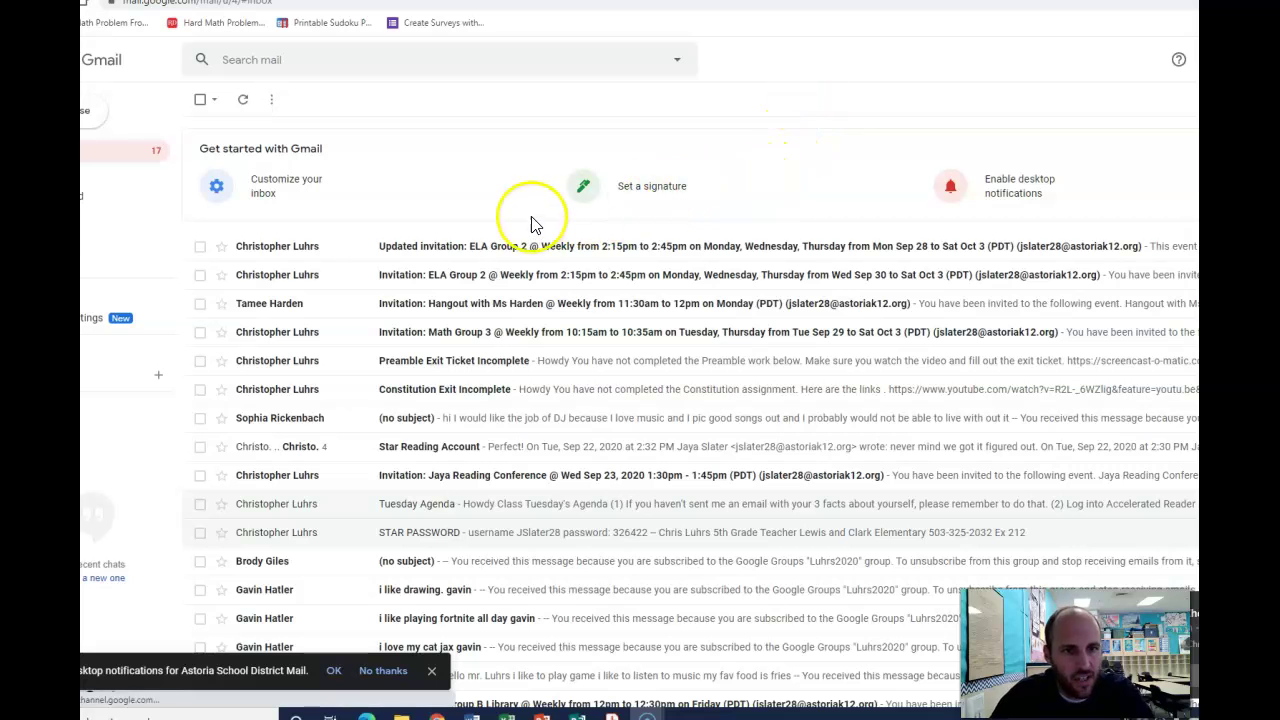
scroll(460, 235, down, 1)
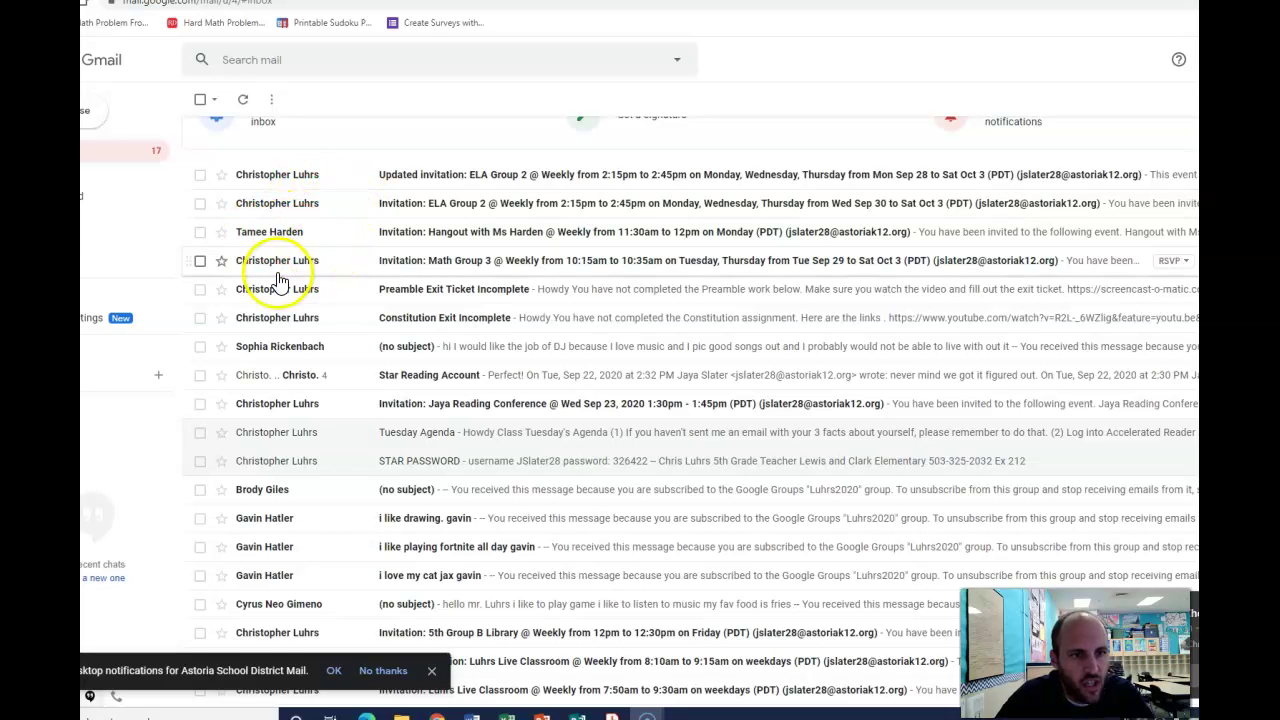
click(277, 176)
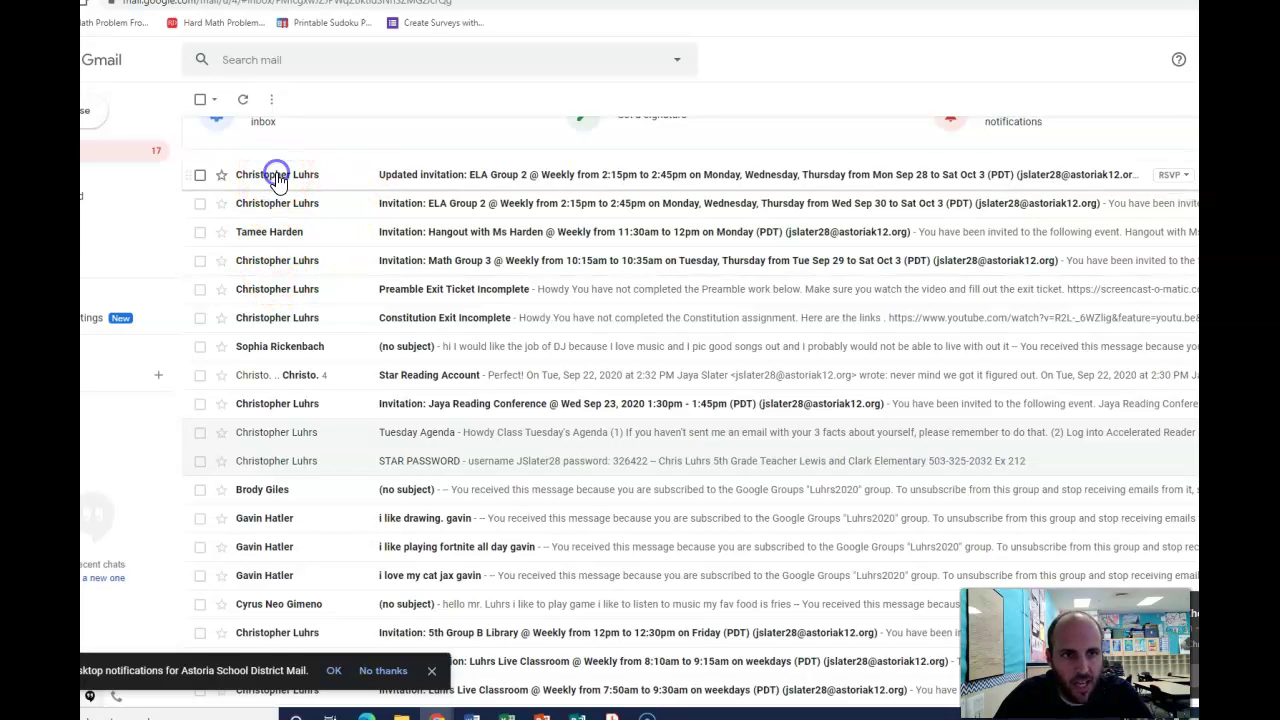
scroll(418, 390, down, 3)
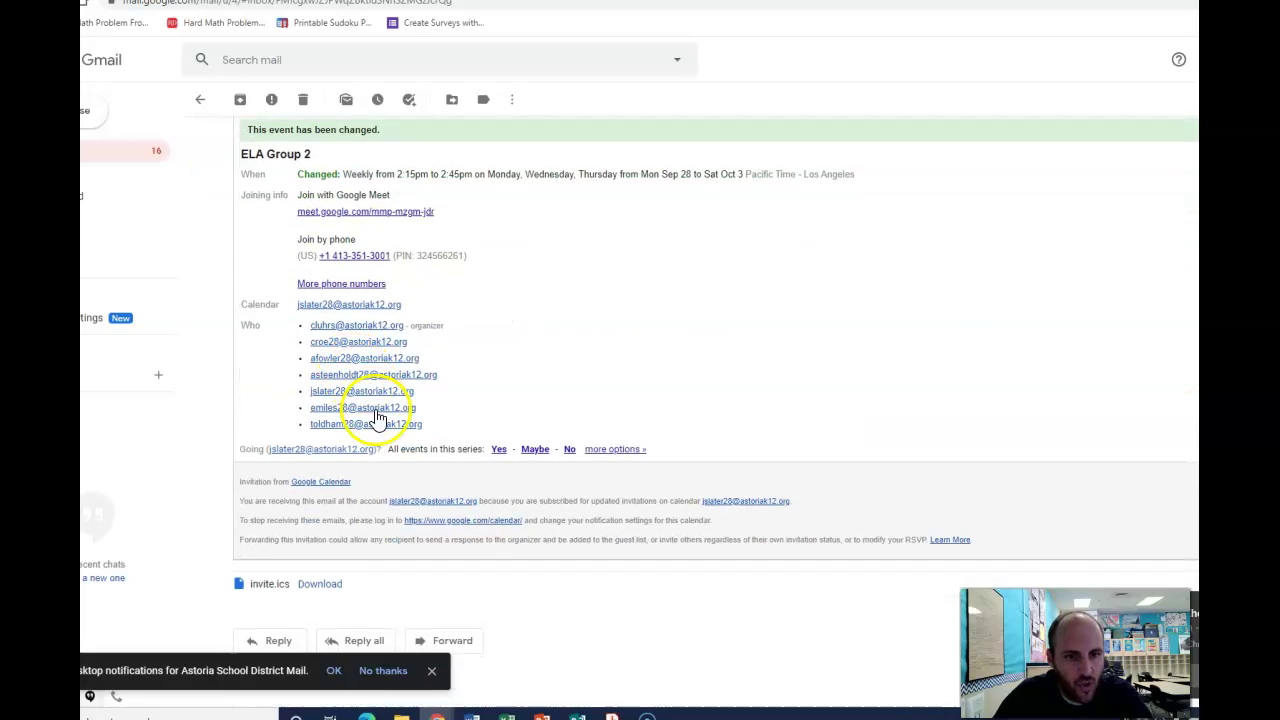
Answer Yes to the ELA Group 2 invitation, close its event card, and return to the inbox
click(499, 451)
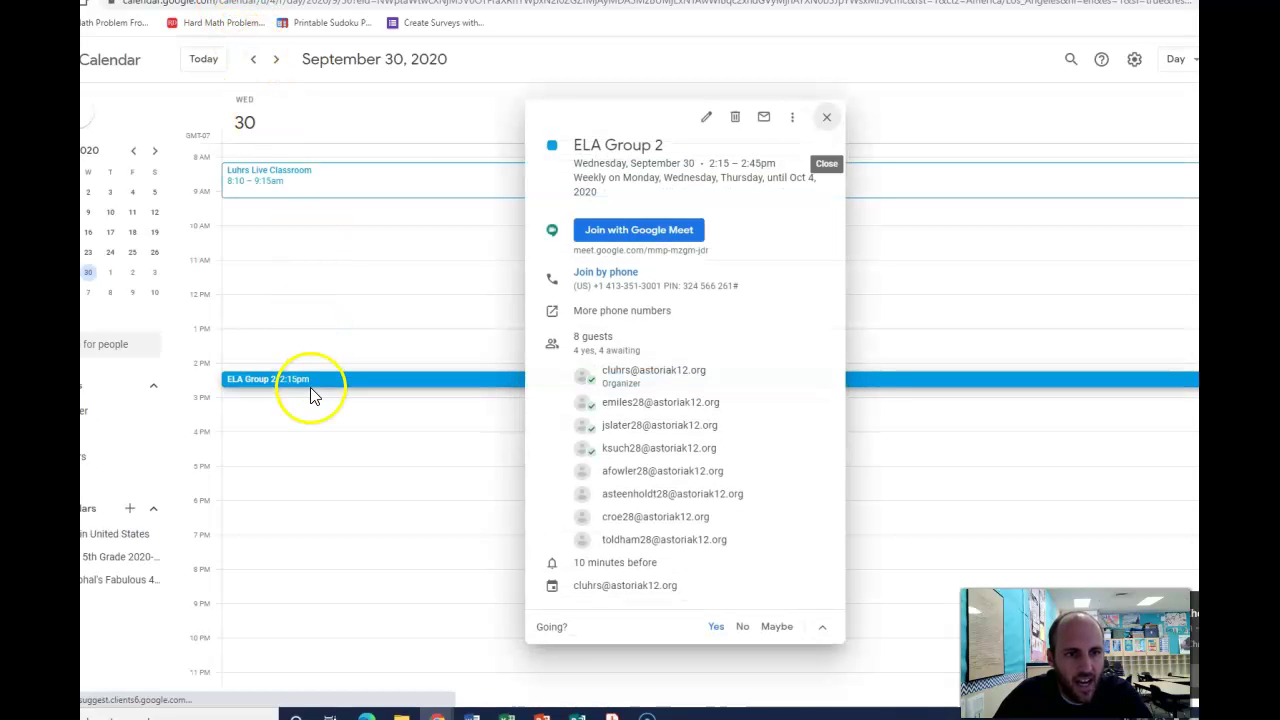
click(826, 122)
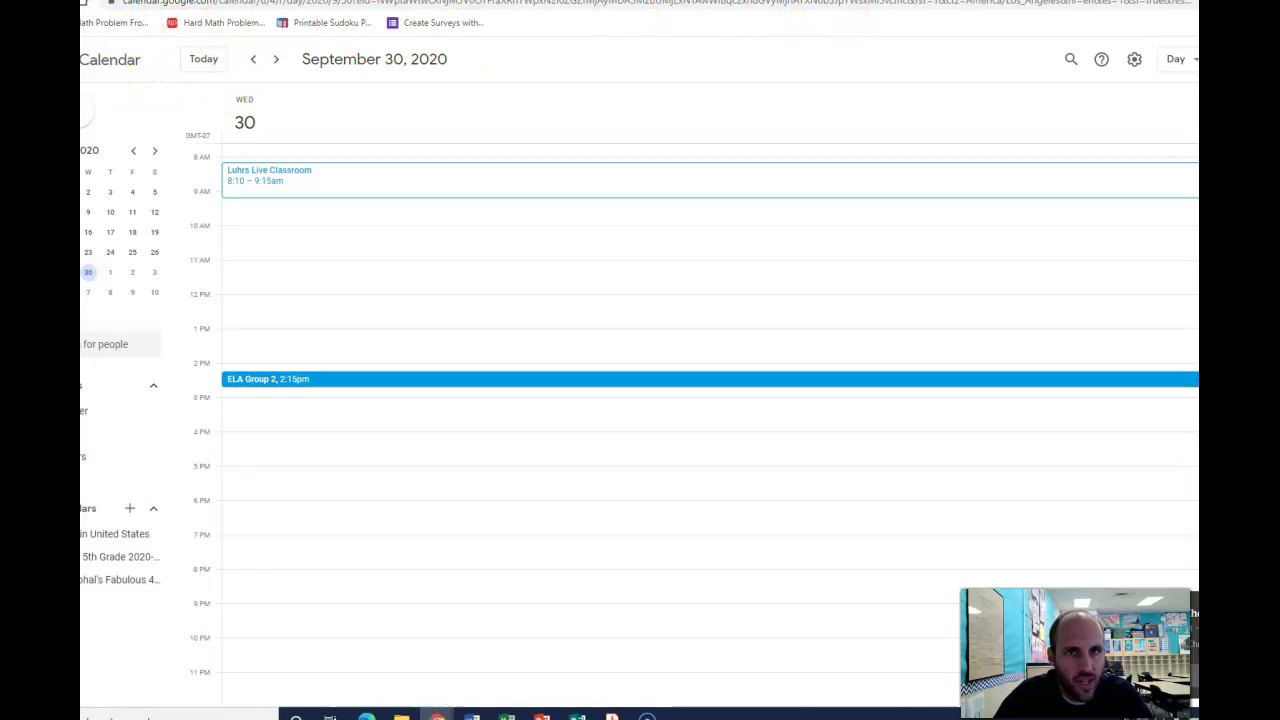
key(ctrl+Tab)
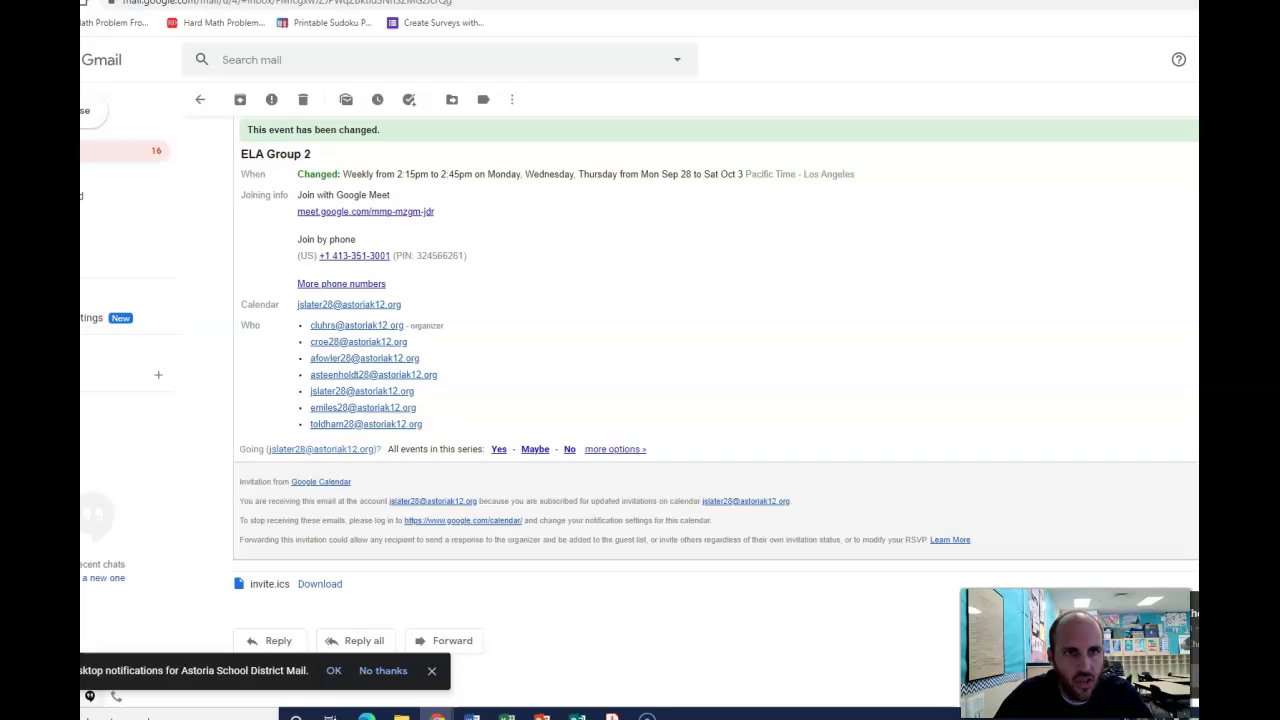
click(610, 3)
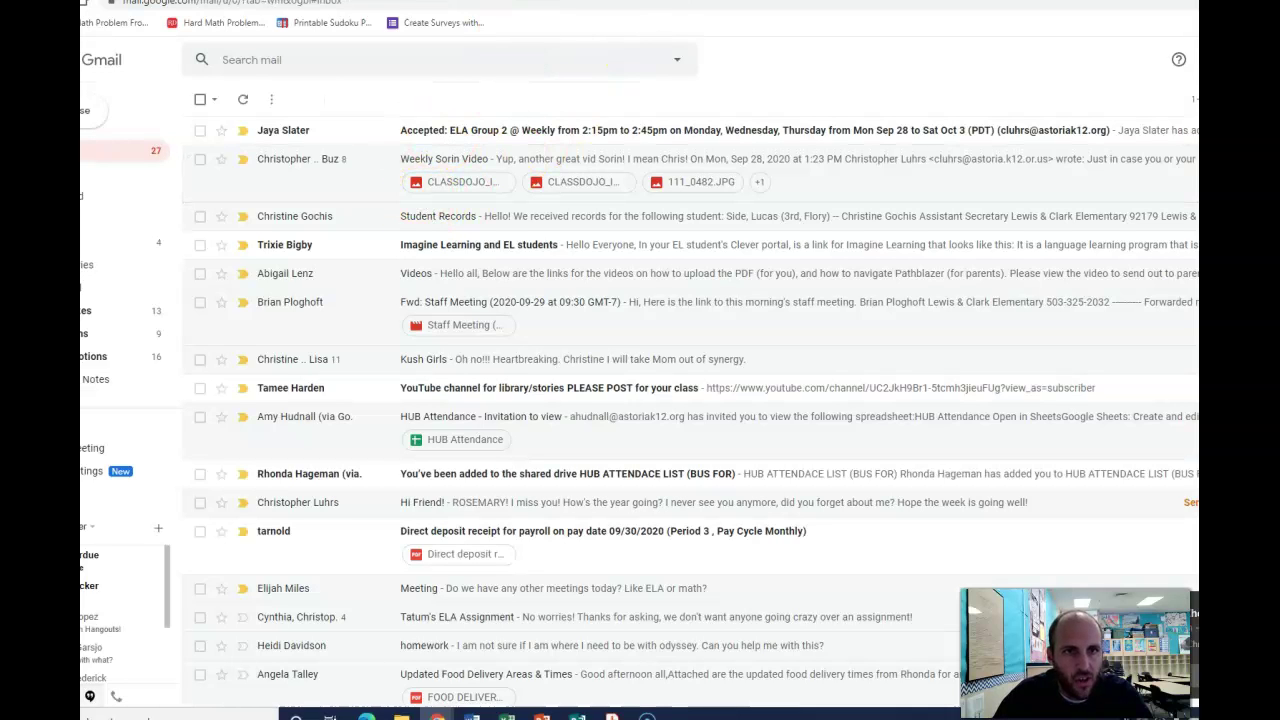
Return to the Clever portal tab and scroll up to Favorite resources
key(ctrl+Tab)
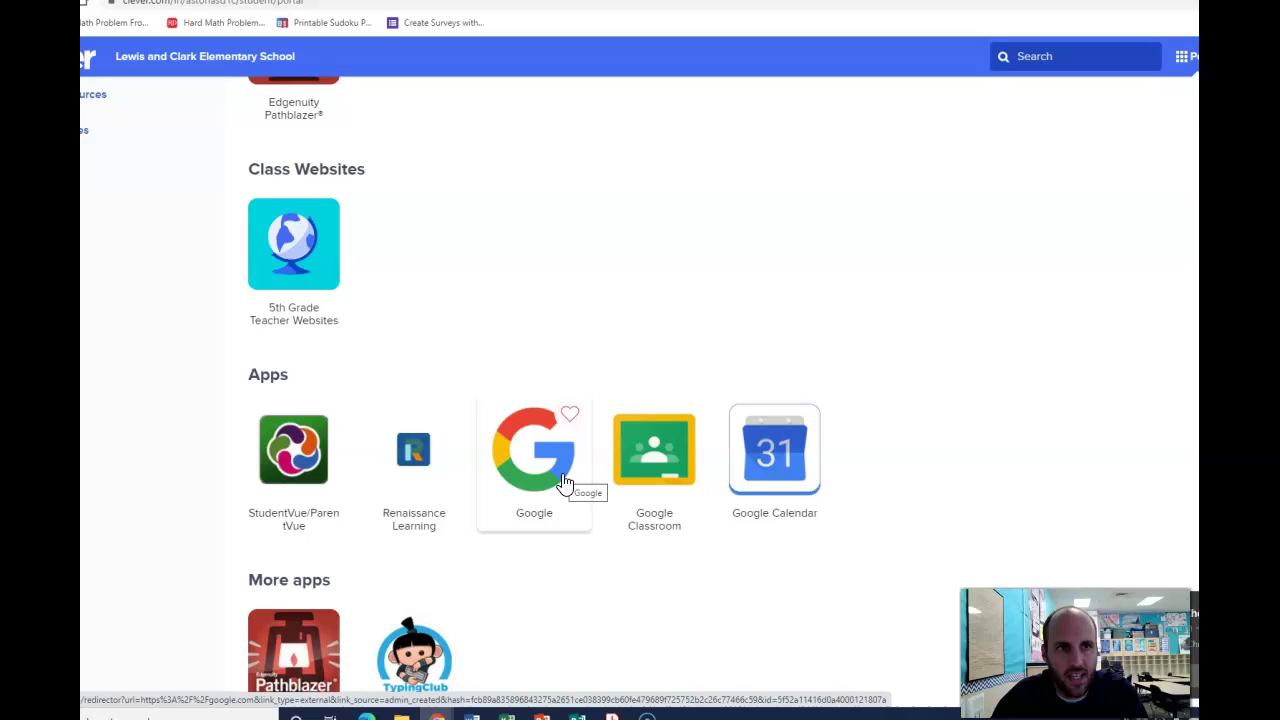
scroll(789, 651, up, 1)
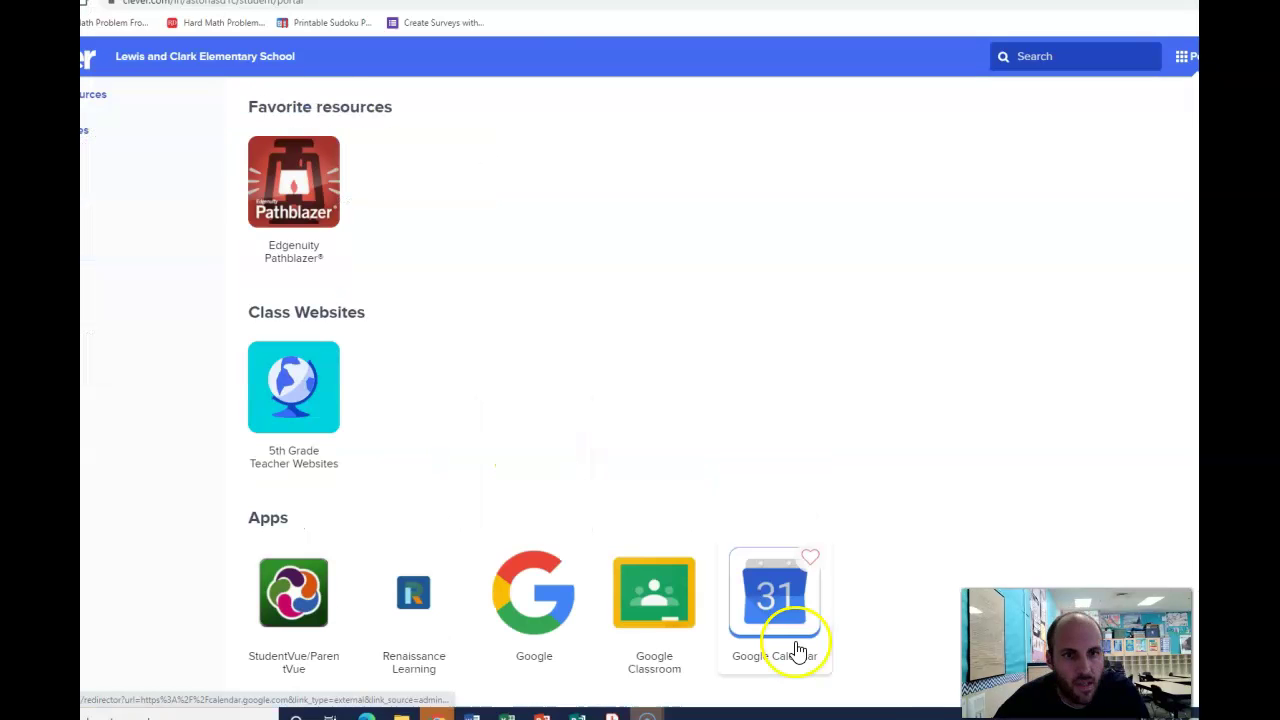